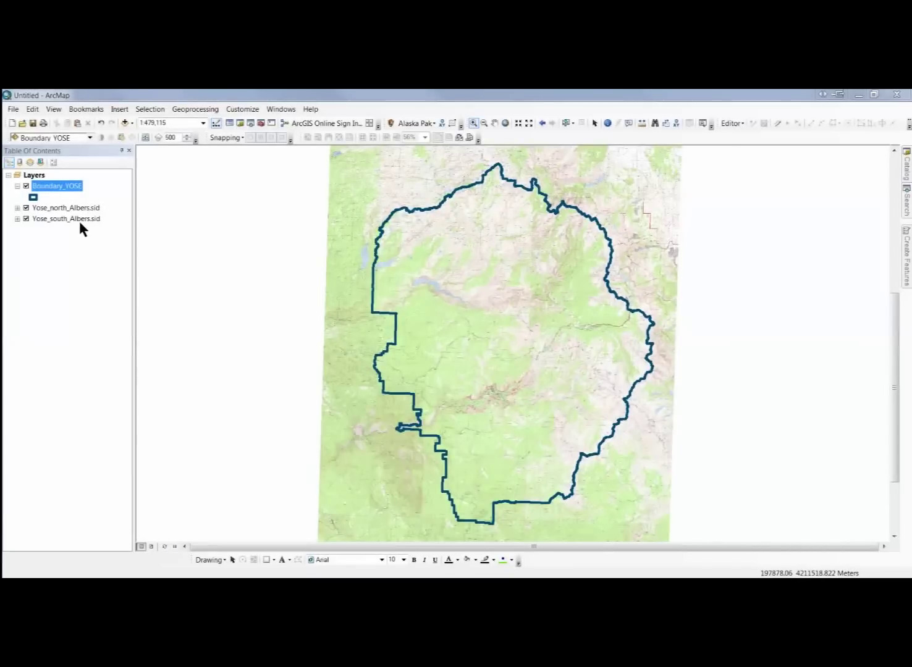
Start a new shapefile named YOSE_Mask in the base_data folder from the docked Catalog.
{"action": "left_click", "coordinate": [908, 179]}
{"action": "left_click", "coordinate": [888, 150]}
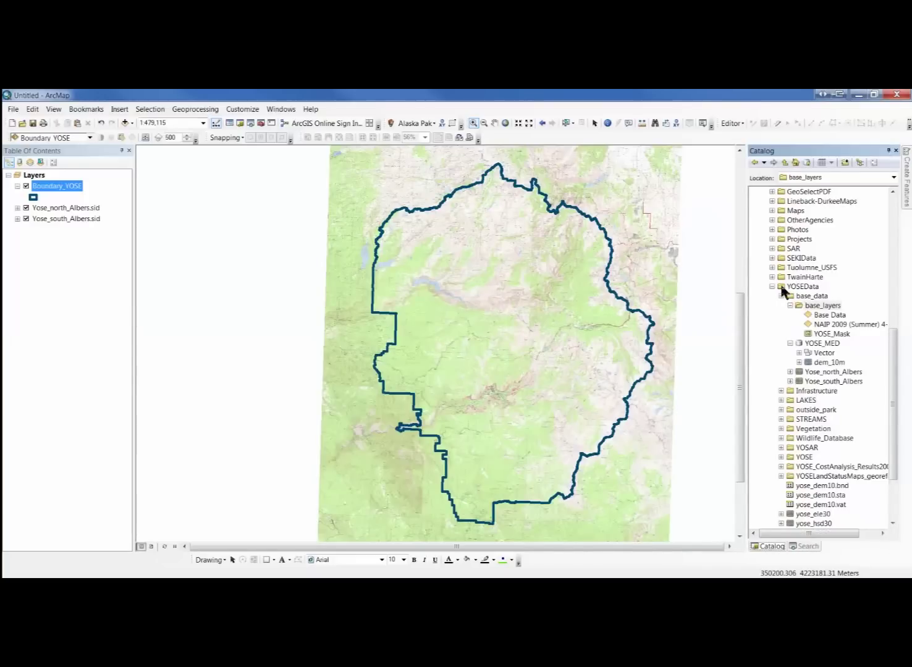
{"action": "left_click", "coordinate": [791, 297]}
{"action": "right_click", "coordinate": [790, 298]}
{"action": "mouse_move", "coordinate": [813, 368]}
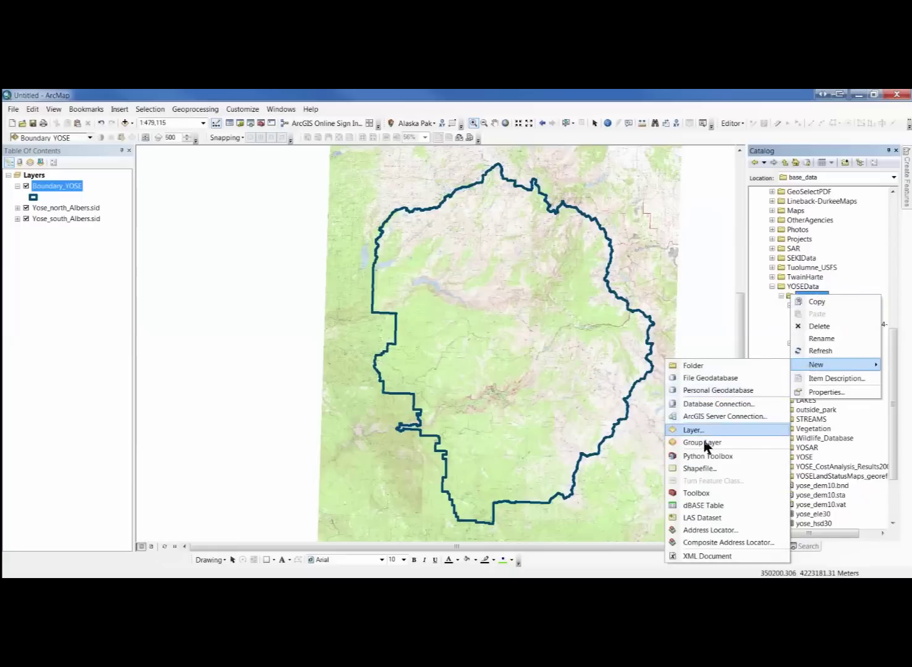
{"action": "left_click", "coordinate": [704, 469]}
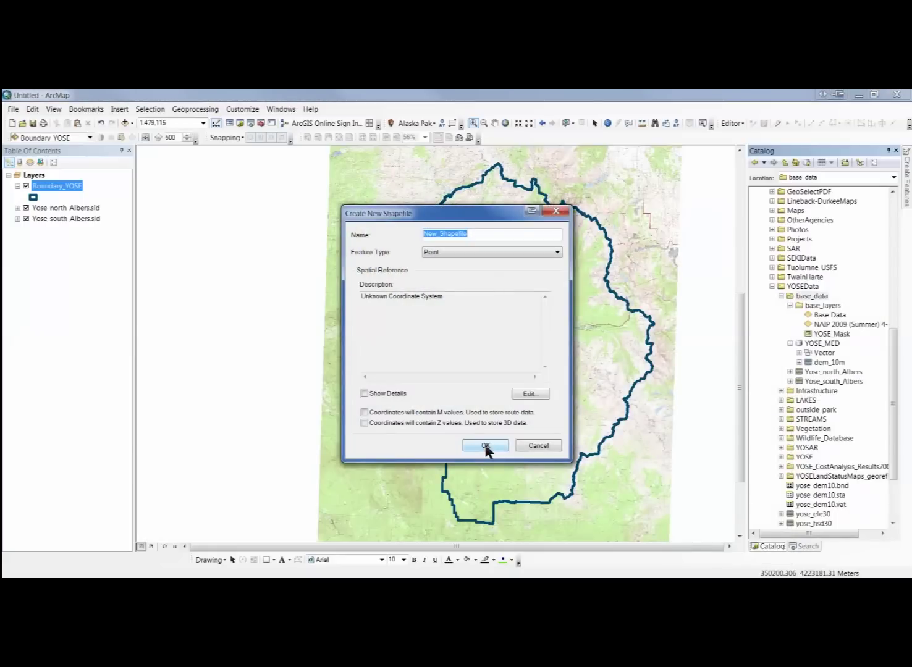
{"action": "type", "text": "YOSE_Mask"}
Make YOSE_Mask a Polygon shapefile in NAD_1983_UTM_Zone_11N and add it to the map.
{"action": "left_click", "coordinate": [487, 253]}
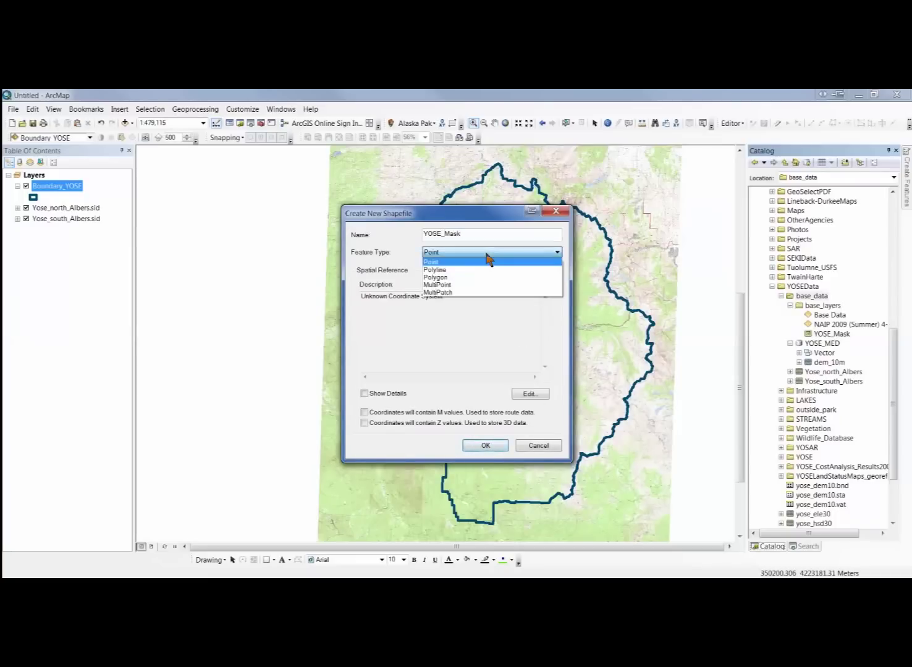
{"action": "left_click", "coordinate": [444, 277]}
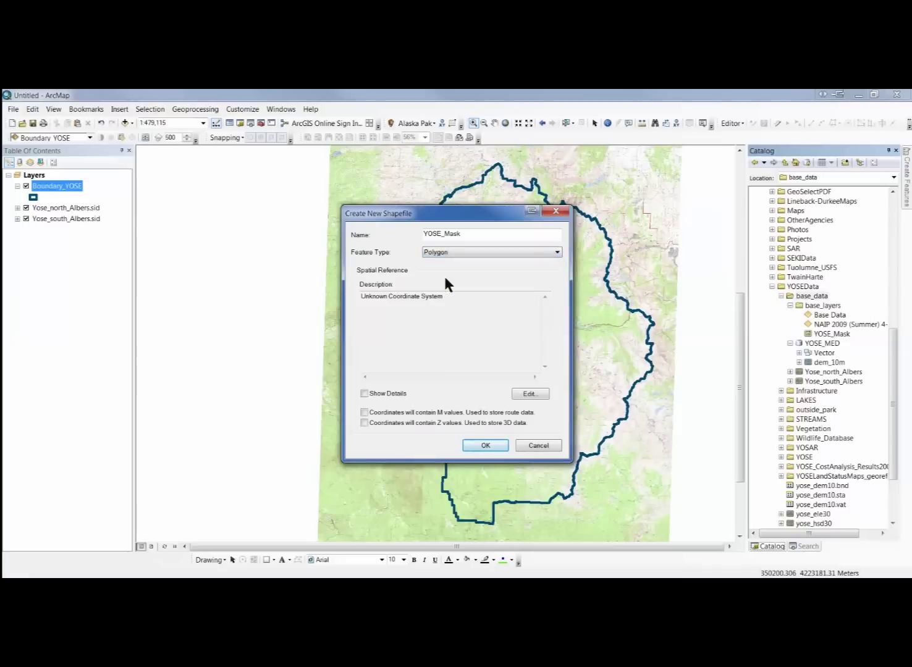
{"action": "left_click", "coordinate": [527, 394]}
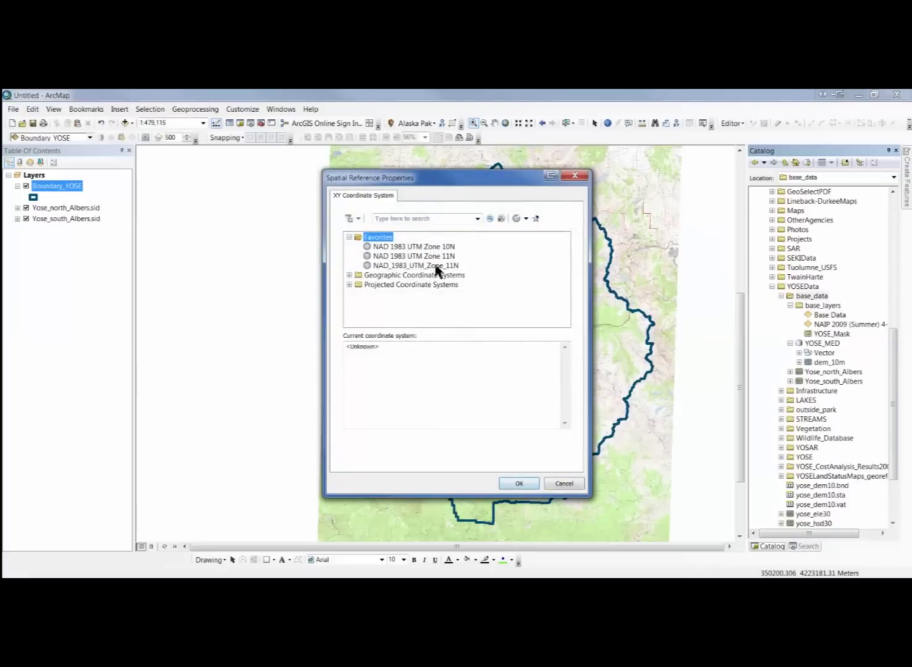
{"action": "left_click", "coordinate": [437, 267]}
{"action": "left_click", "coordinate": [517, 484]}
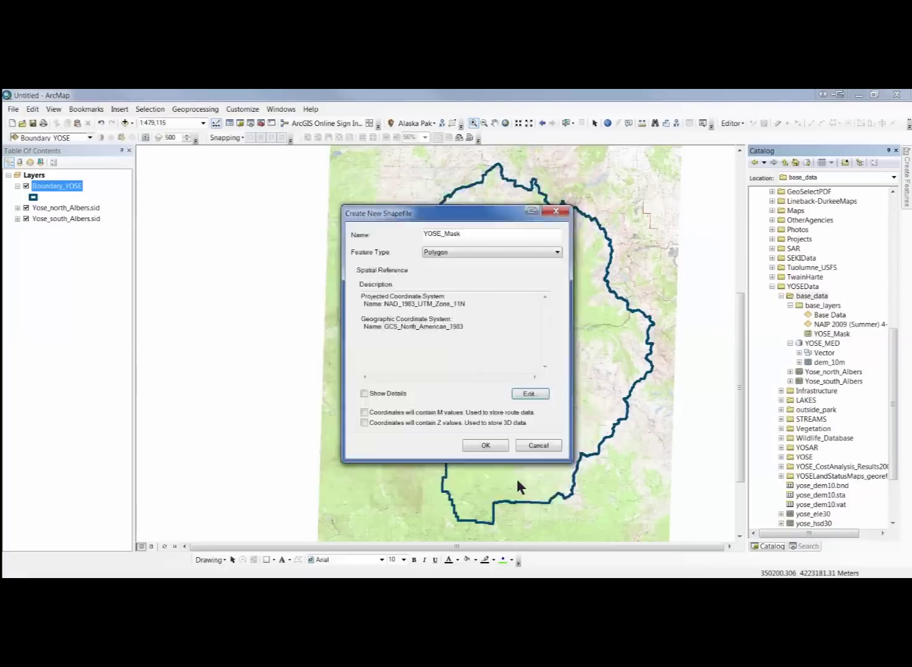
{"action": "left_click", "coordinate": [485, 446]}
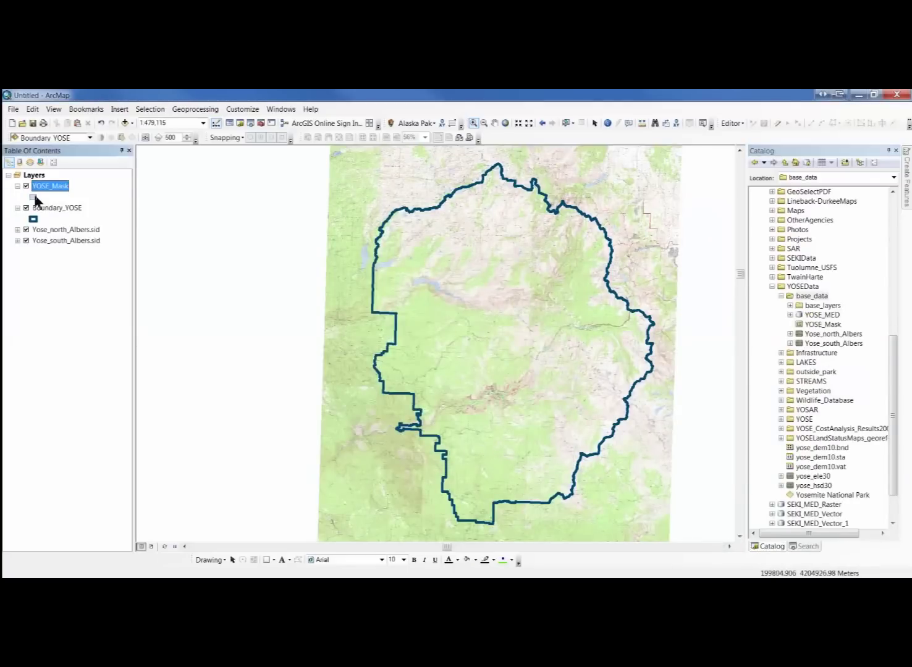
Start editing YOSE_Mask and select its Rectangle construction tool in Create Features.
{"action": "right_click", "coordinate": [48, 191]}
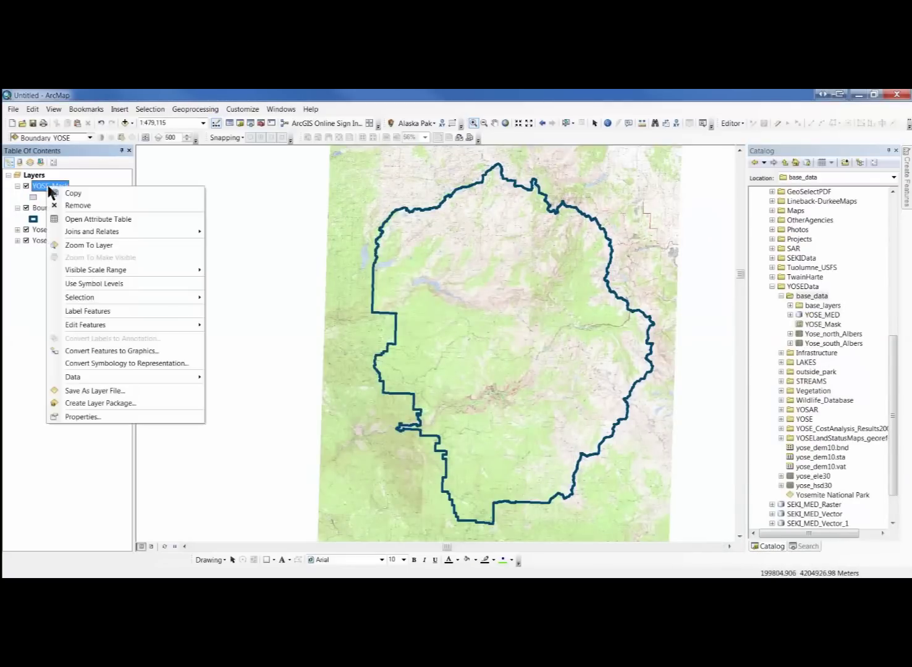
{"action": "mouse_move", "coordinate": [96, 327]}
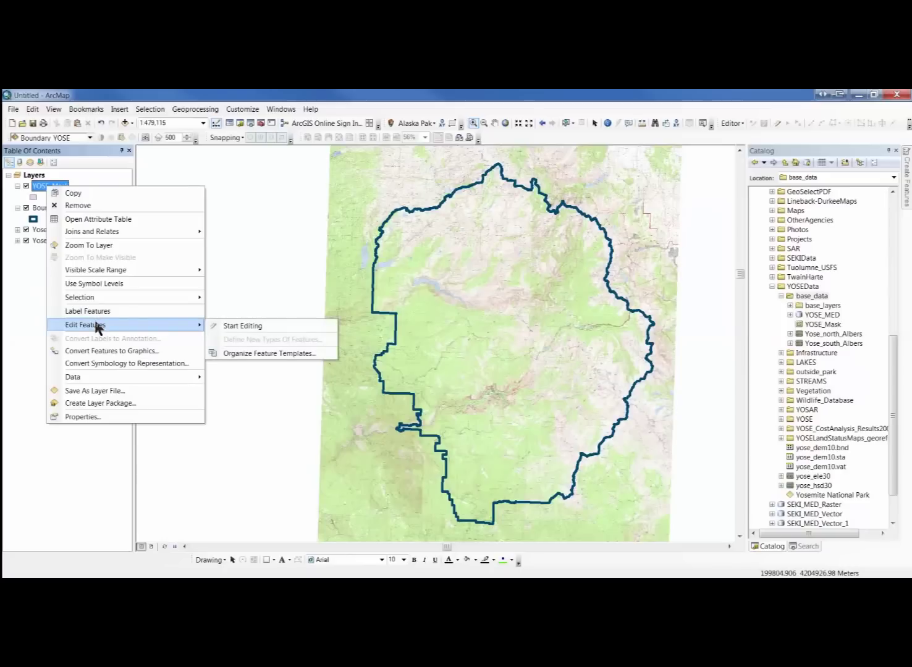
{"action": "left_click", "coordinate": [231, 327]}
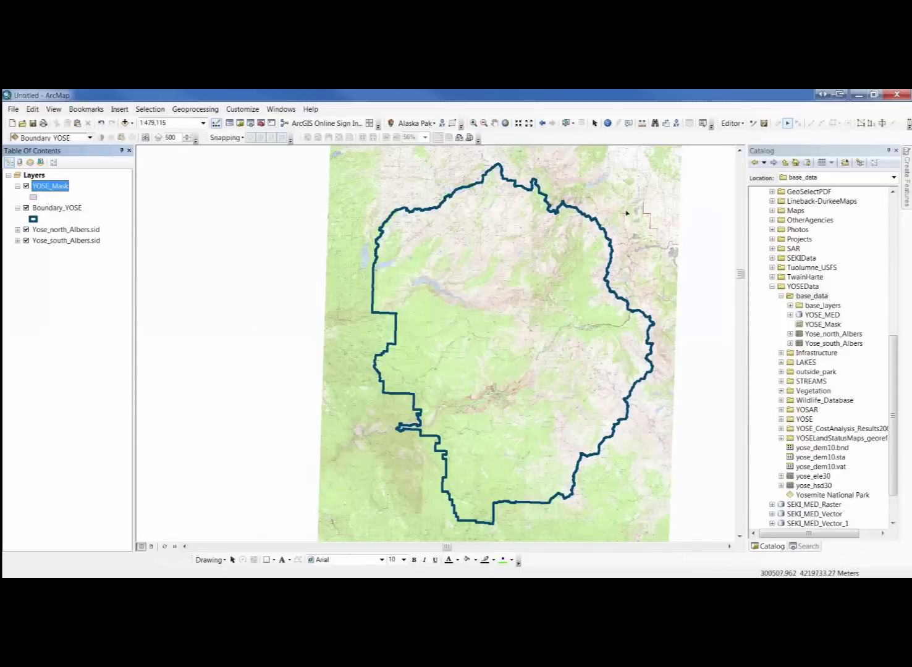
{"action": "mouse_move", "coordinate": [907, 176]}
{"action": "left_click", "coordinate": [889, 150]}
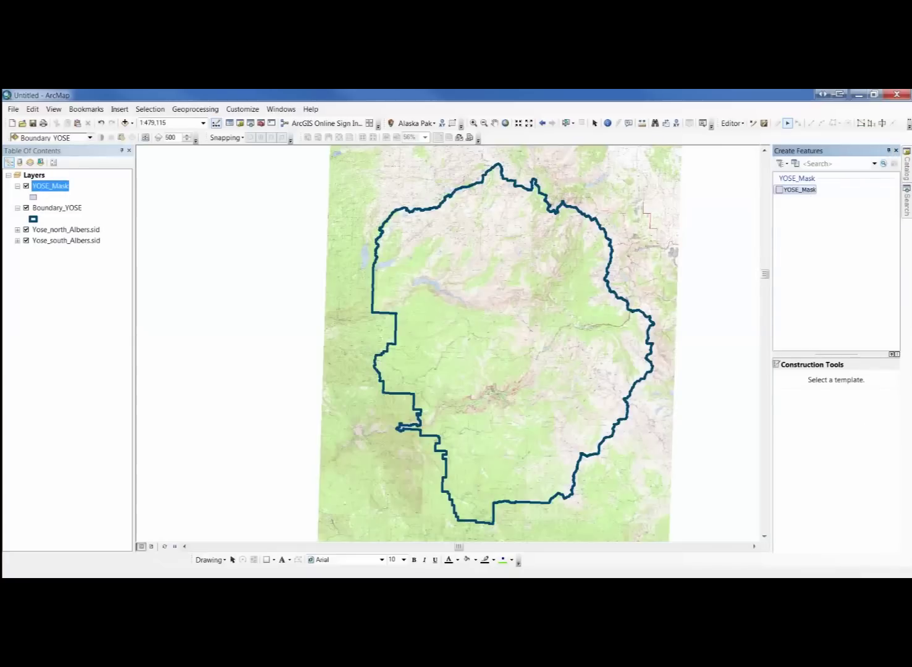
{"action": "left_click", "coordinate": [800, 190]}
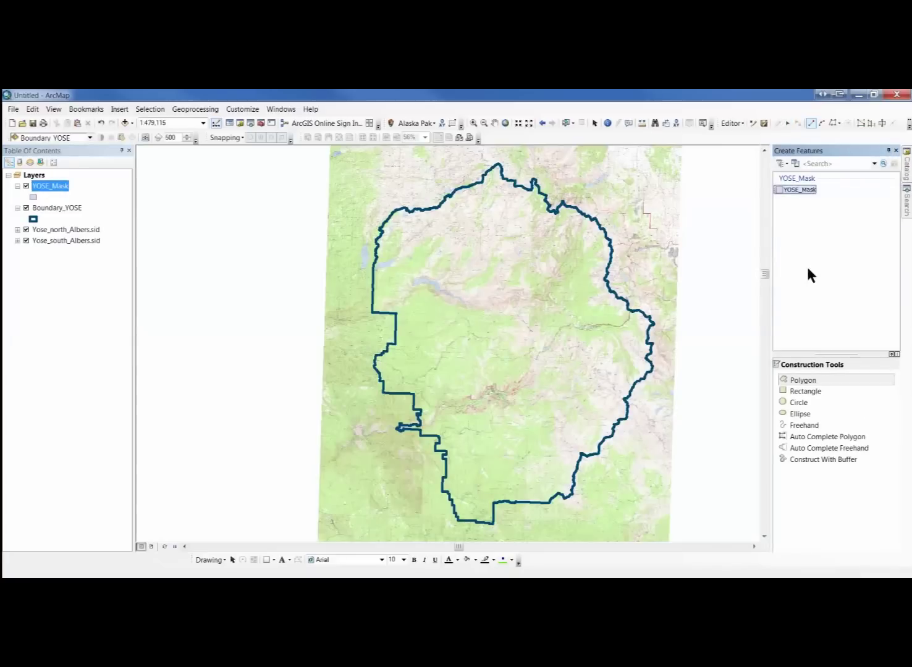
{"action": "left_click", "coordinate": [806, 392]}
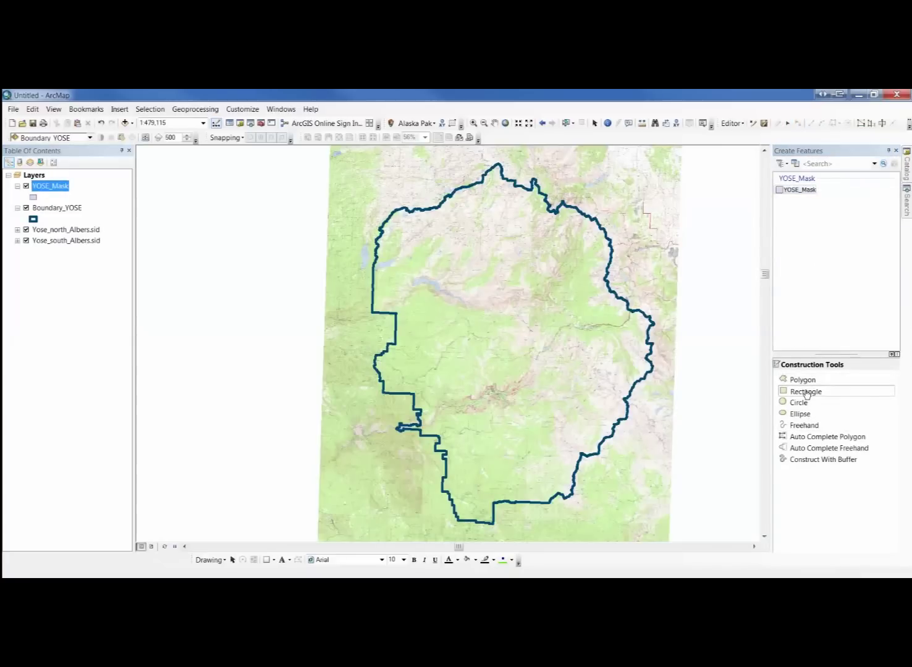
{"action": "left_click", "coordinate": [805, 393]}
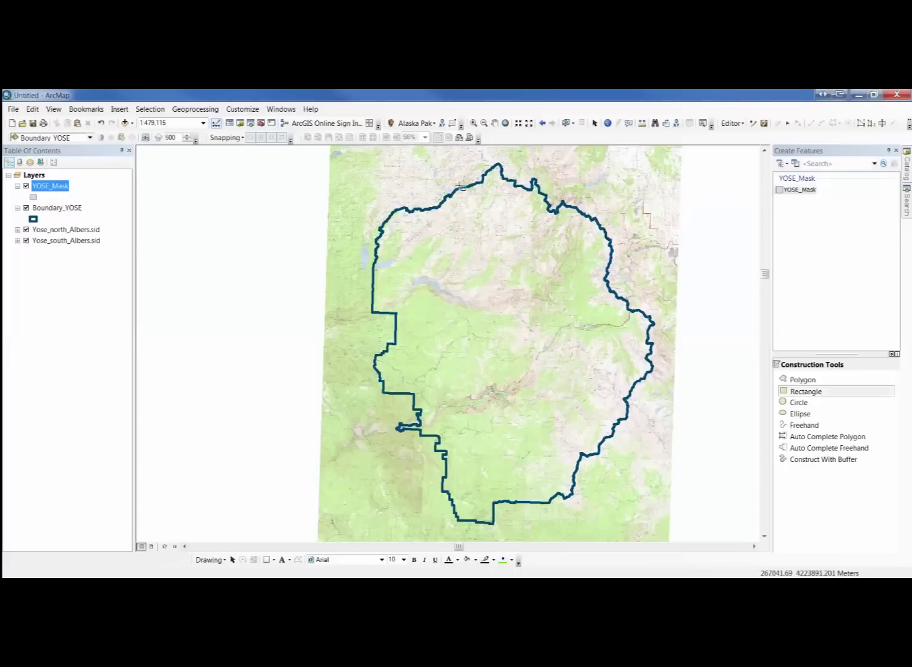
Draw a rectangle spanning the whole topographic map, then stop editing.
{"action": "left_click", "coordinate": [334, 152]}
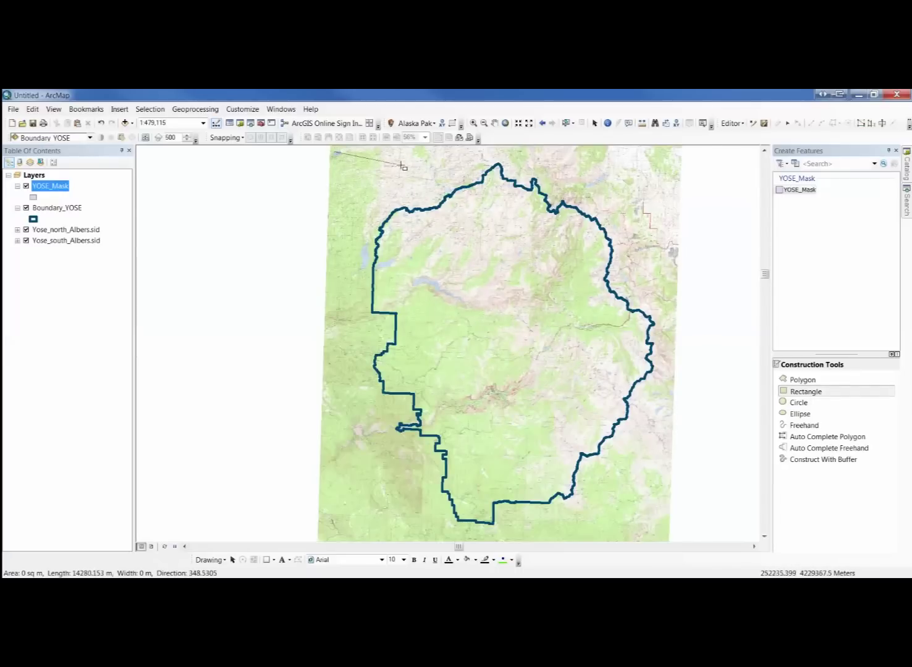
{"action": "left_click", "coordinate": [678, 155]}
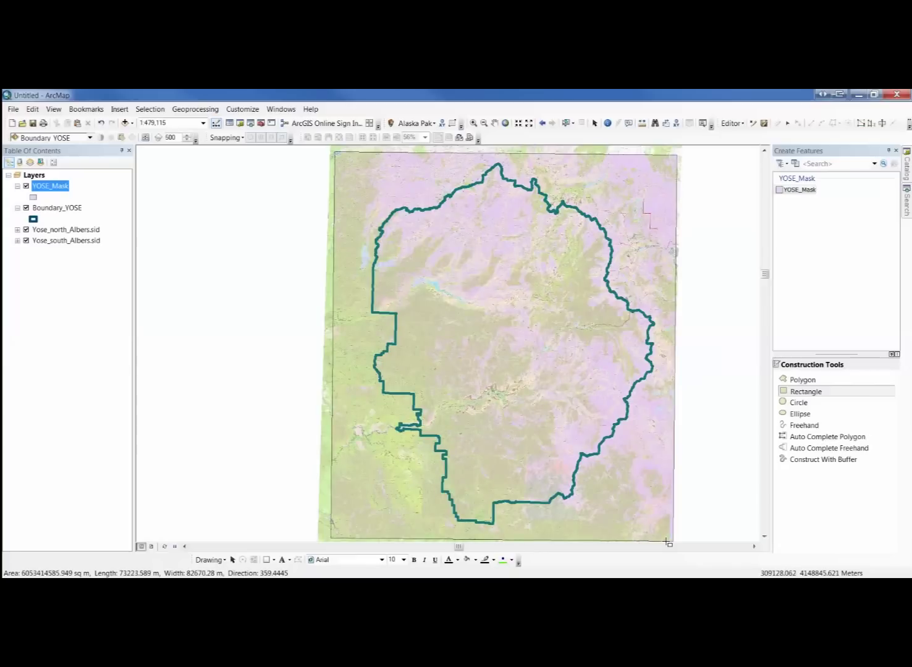
{"action": "left_click", "coordinate": [668, 543]}
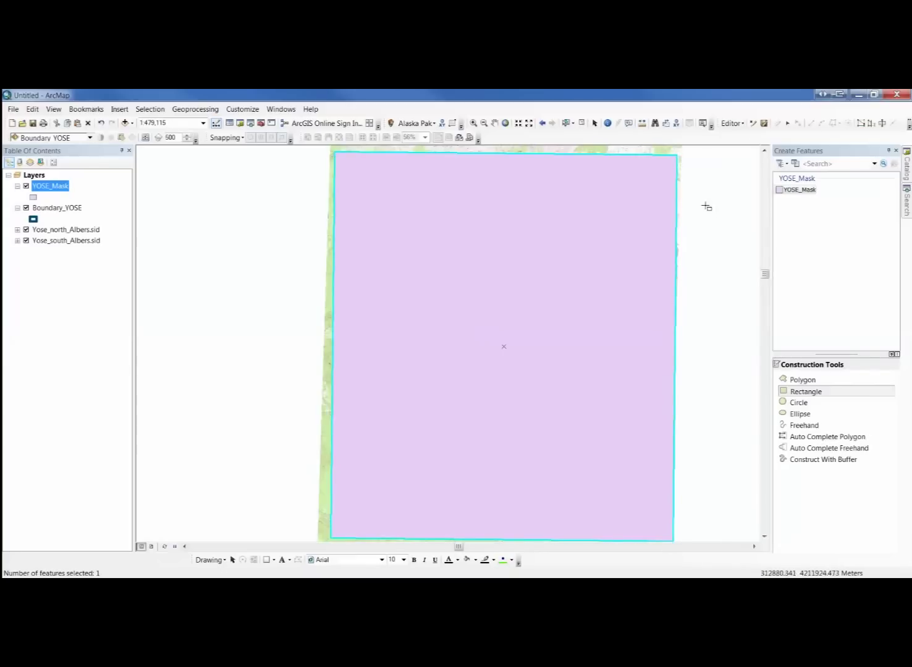
{"action": "left_click", "coordinate": [752, 123]}
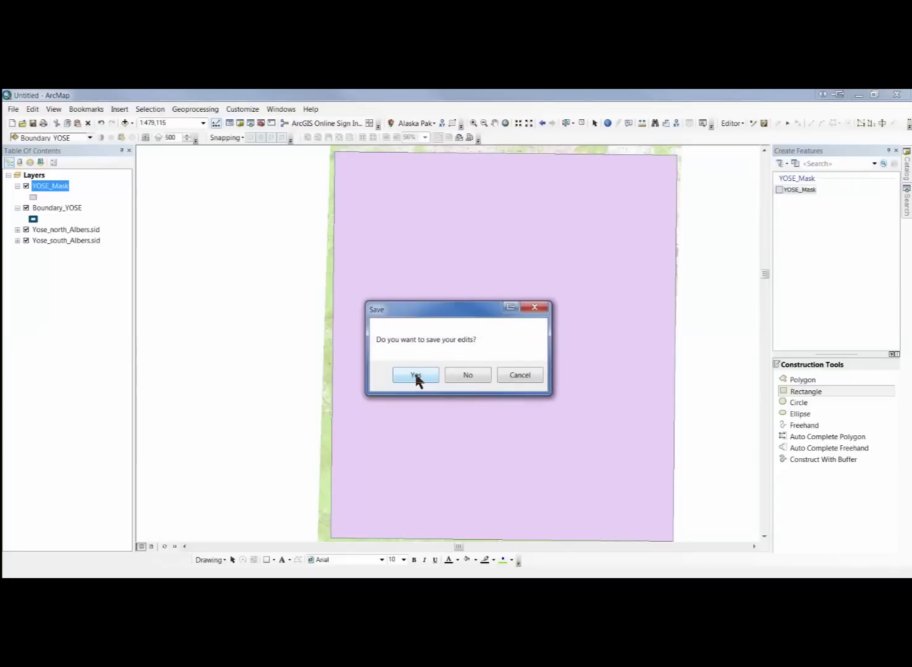
Save the mask edits, then search for 'erase' and open the Erase tool.
{"action": "left_click", "coordinate": [417, 377]}
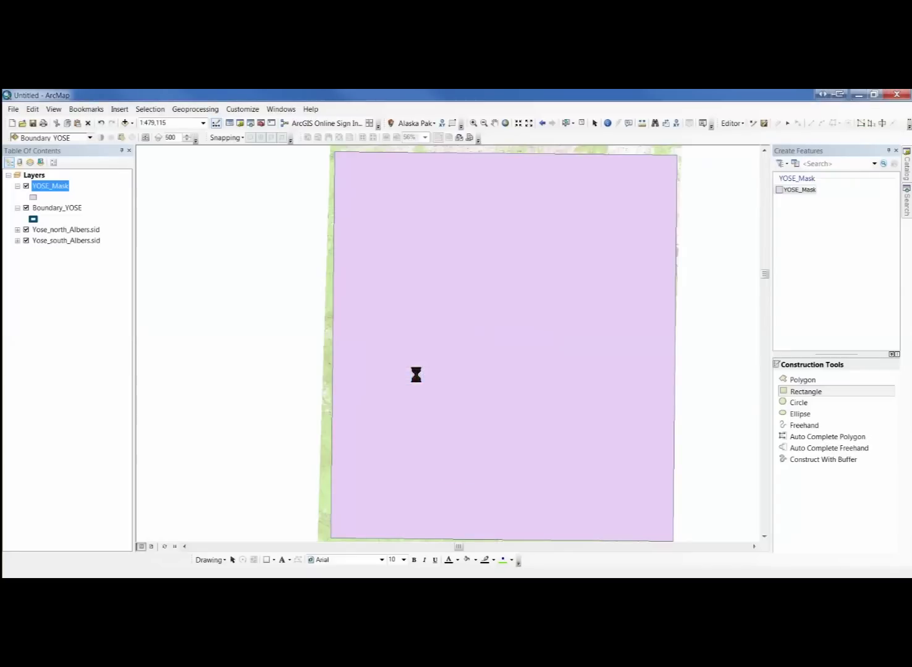
{"action": "left_click", "coordinate": [887, 151]}
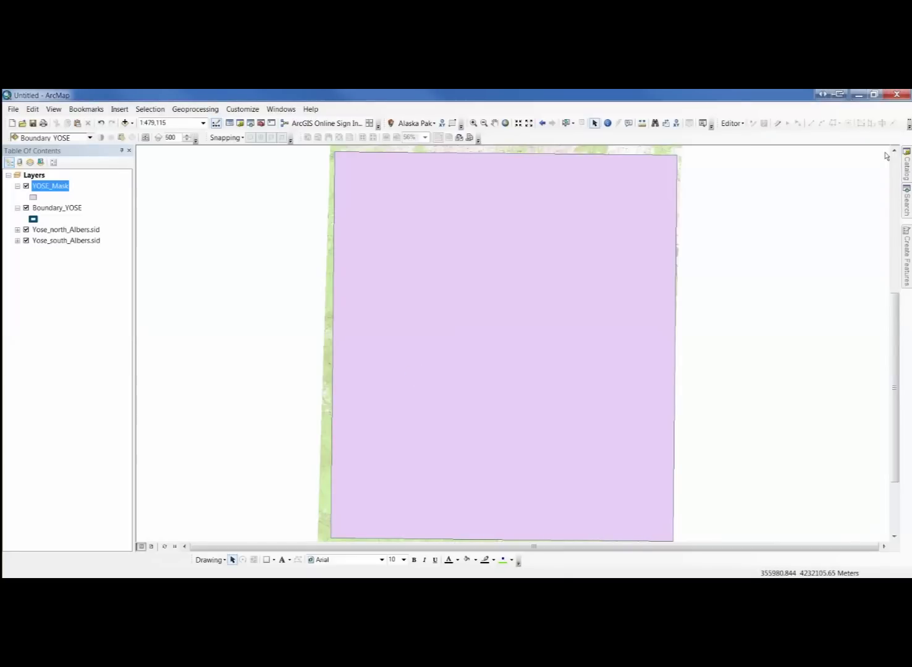
{"action": "mouse_move", "coordinate": [908, 212]}
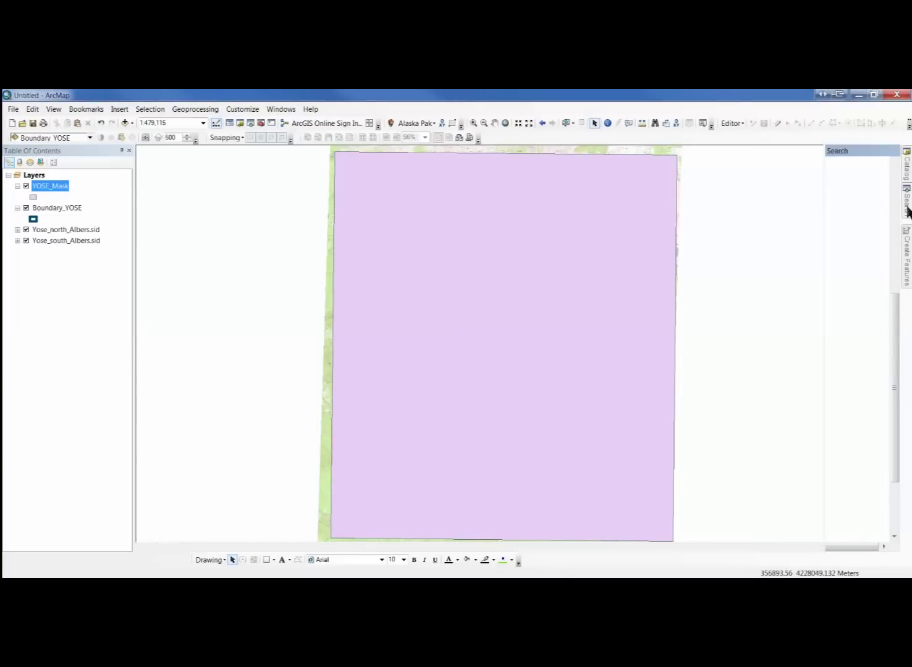
{"action": "left_click", "coordinate": [890, 152]}
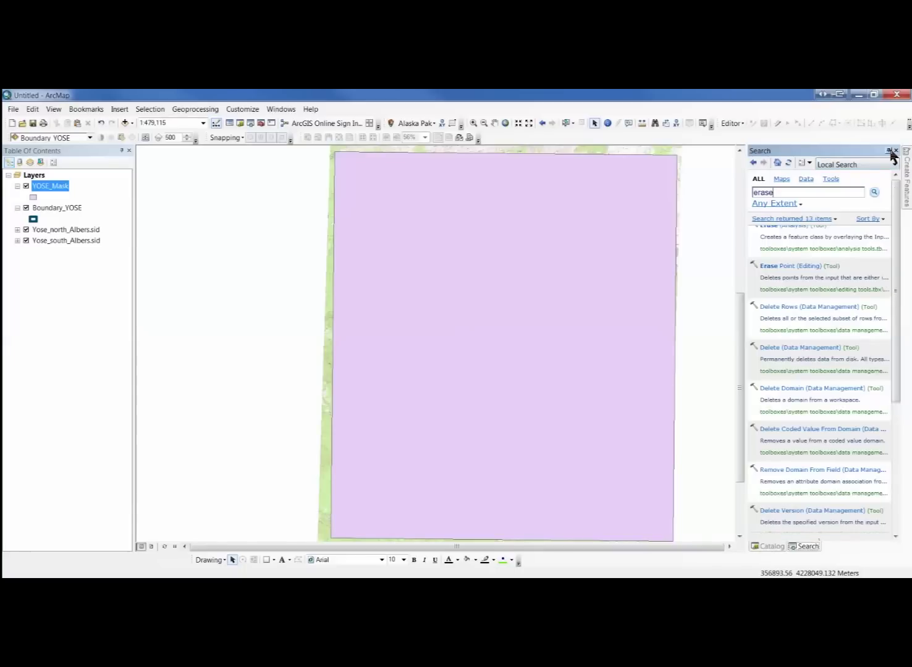
{"action": "double_click", "coordinate": [766, 193]}
{"action": "type", "text": "erase"}
{"action": "left_click", "coordinate": [766, 228]}
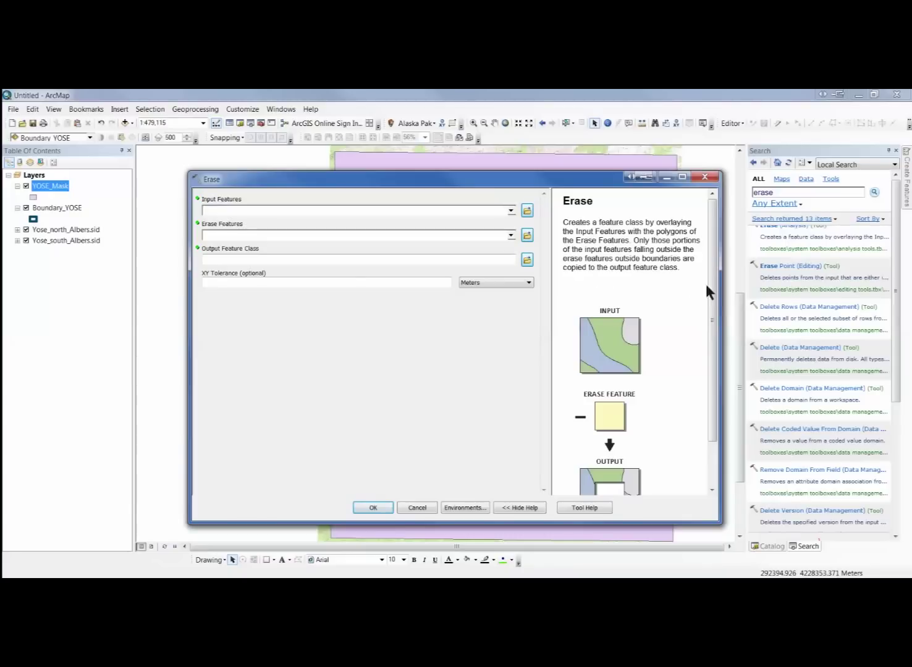
Set Erase input features to YOSE_Mask and erase features to Boundary_YOSE.
{"action": "left_click_drag", "start_coordinate": [715, 291], "coordinate": [710, 376]}
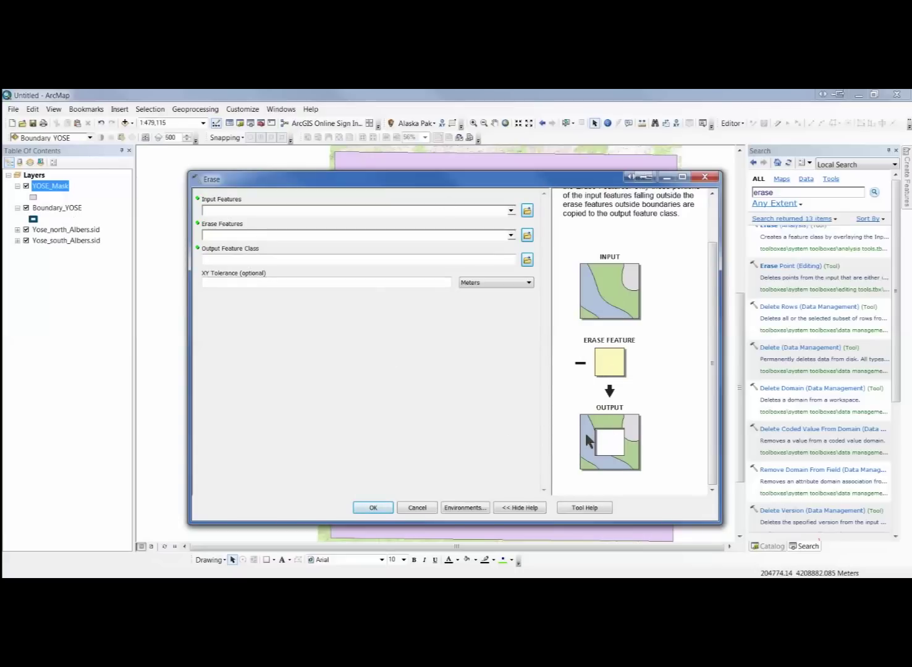
{"action": "left_click", "coordinate": [510, 211]}
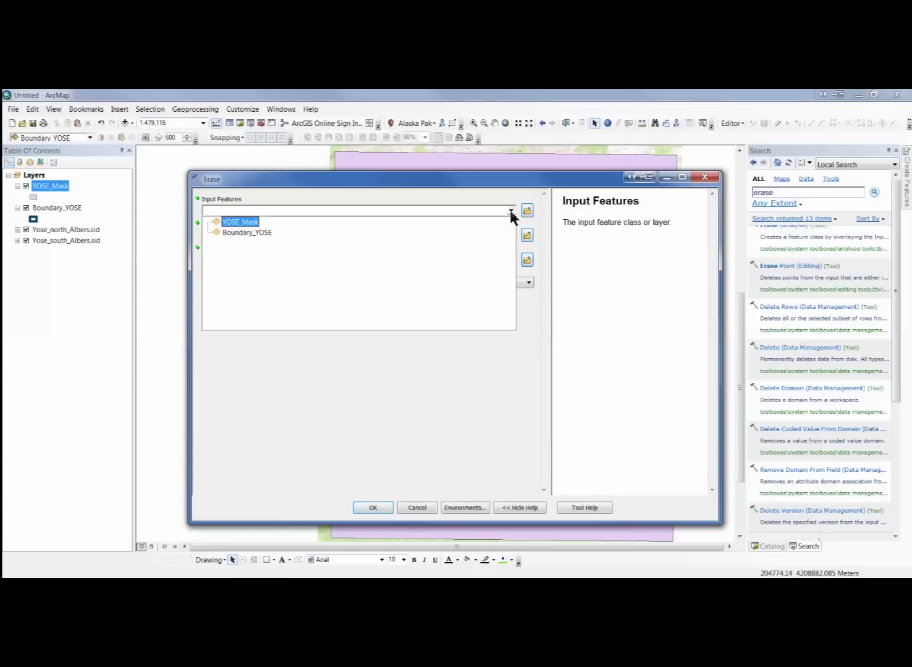
{"action": "left_click", "coordinate": [247, 222]}
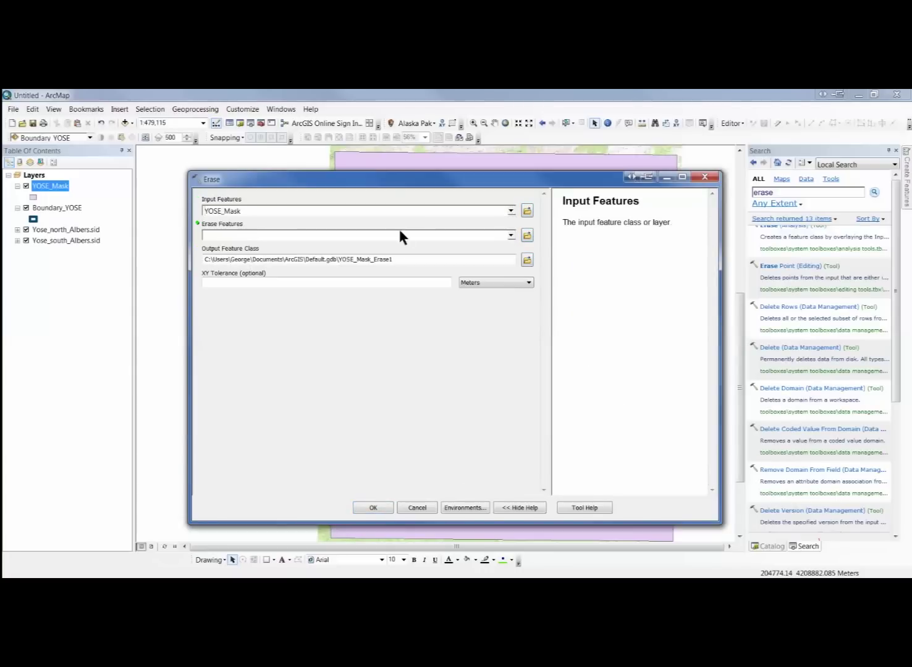
{"action": "left_click", "coordinate": [510, 235]}
{"action": "left_click", "coordinate": [229, 257]}
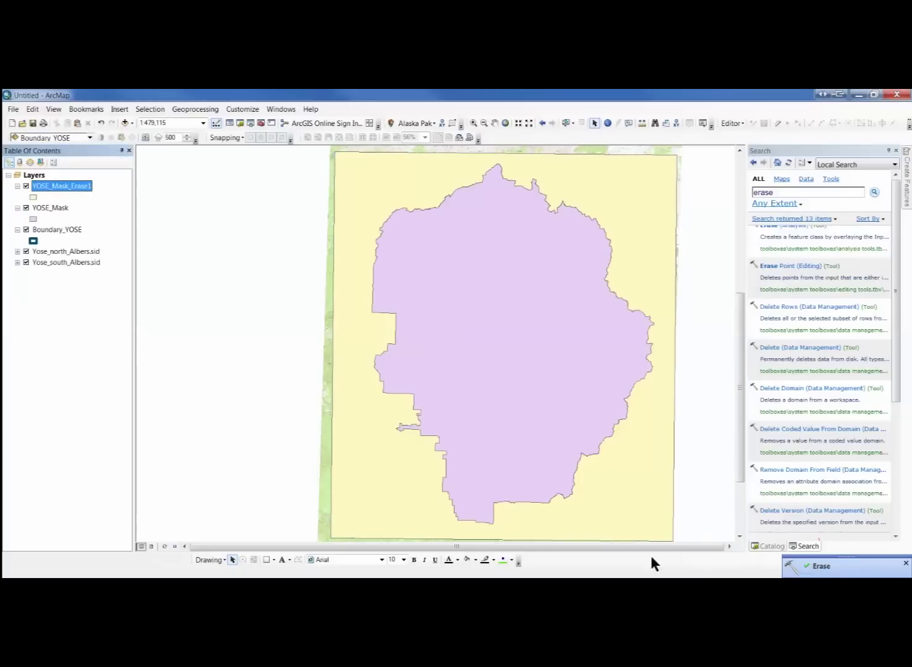
Hide the original YOSE_Mask layer and open YOSE_Mask_Erase1's symbol selector.
{"action": "left_click", "coordinate": [26, 208]}
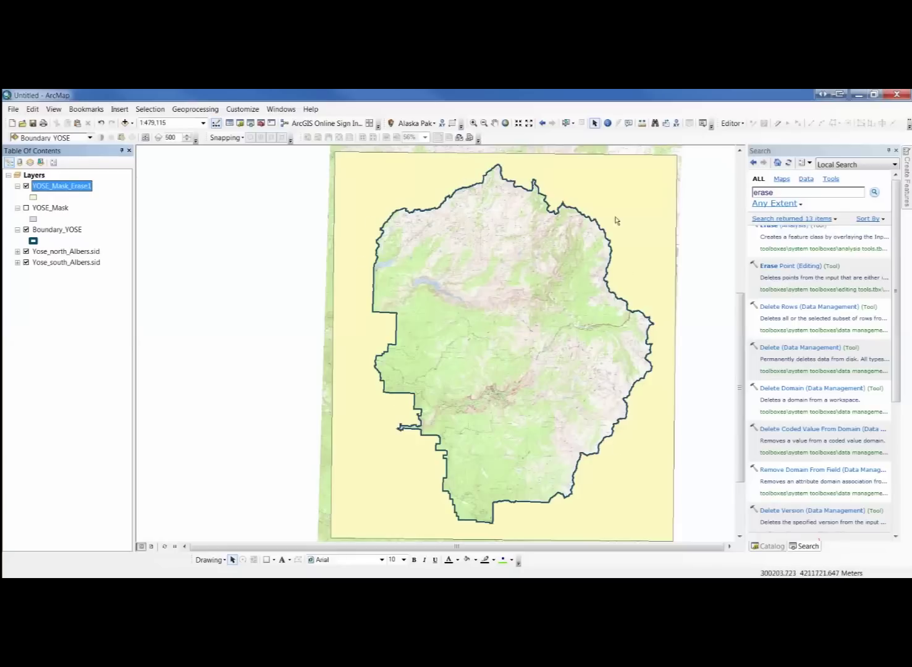
{"action": "left_click", "coordinate": [33, 195]}
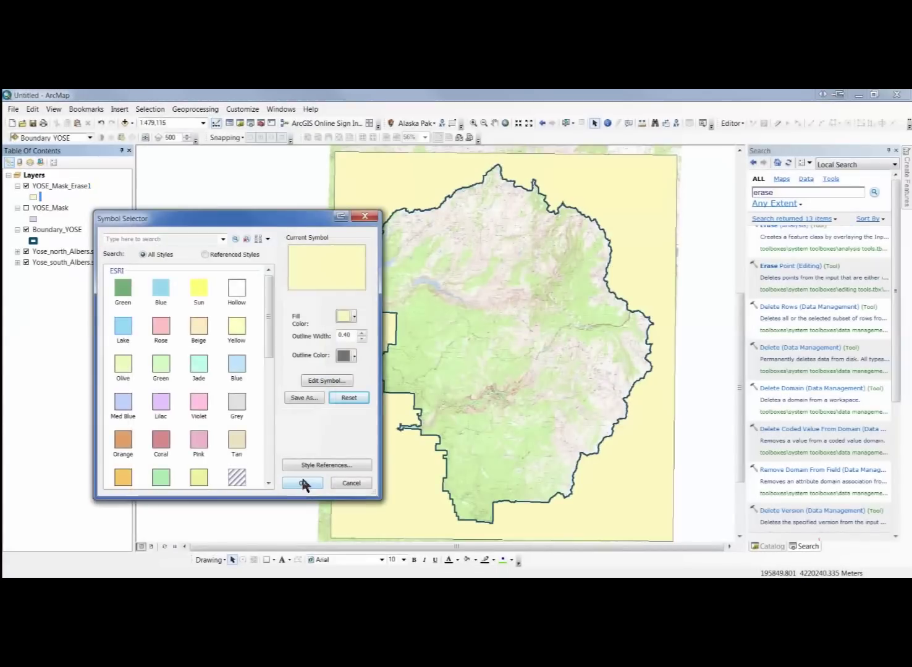
Give YOSE_Mask_Erase1 a Hollow symbol with a Gray 20% fill color.
{"action": "left_click", "coordinate": [237, 292]}
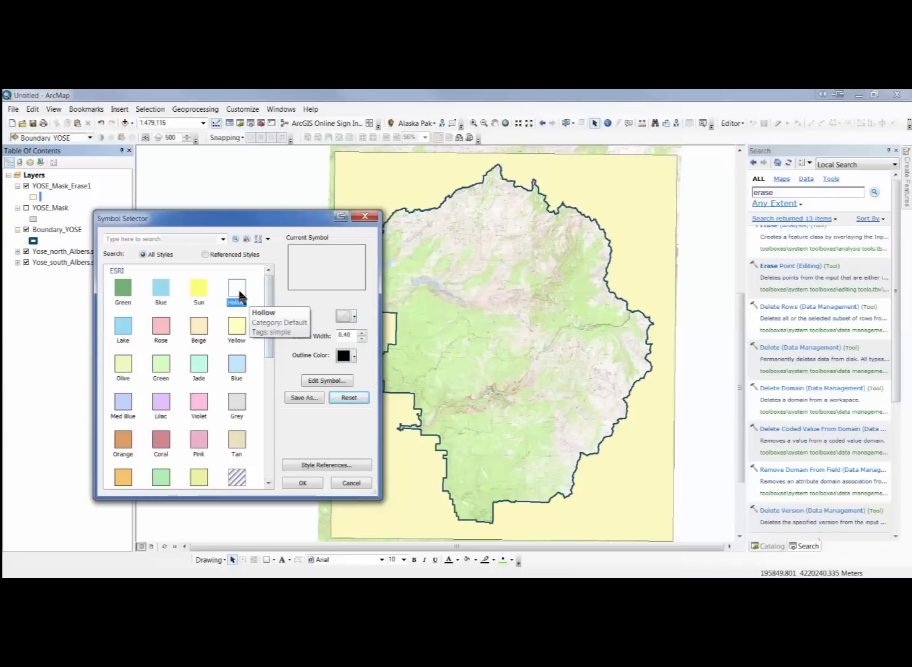
{"action": "left_click", "coordinate": [345, 316]}
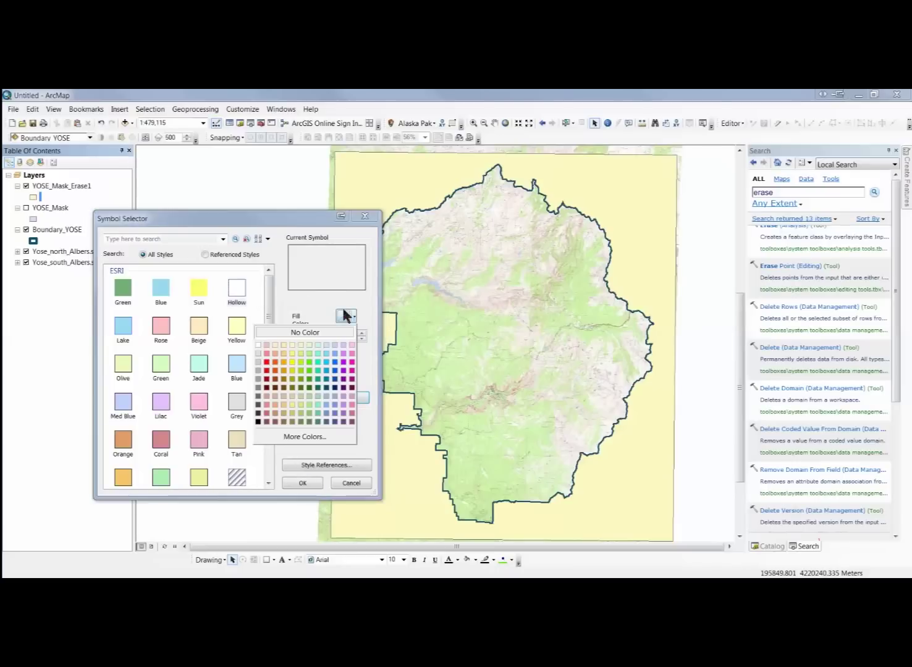
{"action": "left_click", "coordinate": [258, 363]}
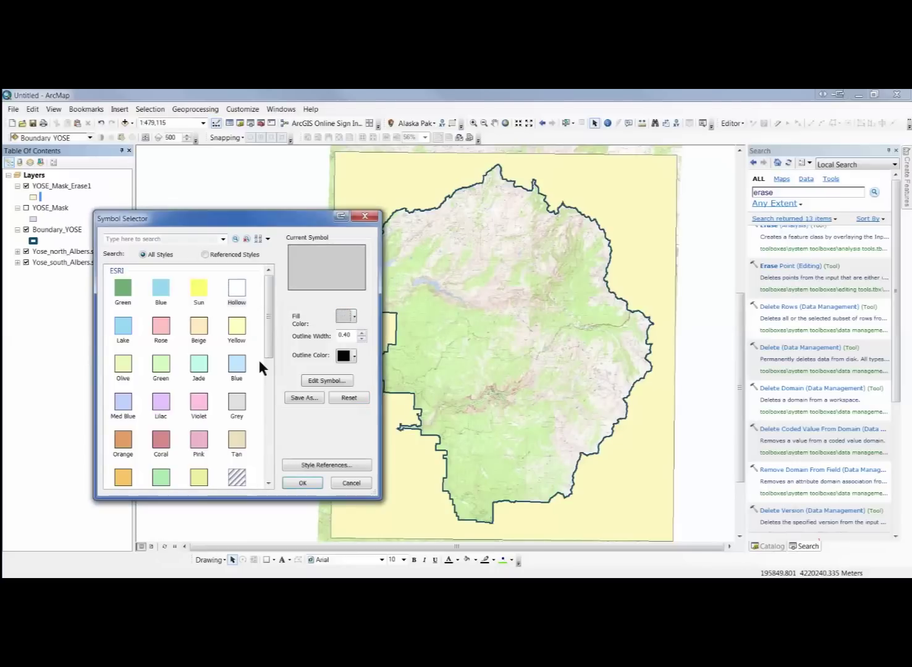
{"action": "left_click", "coordinate": [302, 482]}
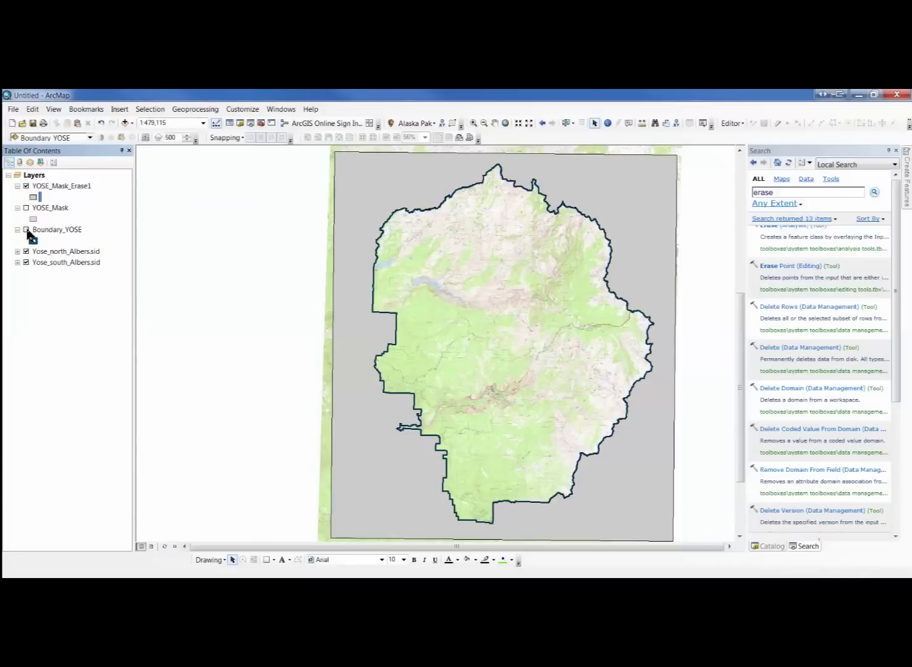
Hide the Boundary_YOSE layer and turn on the Effects toolbar.
{"action": "left_click", "coordinate": [26, 231]}
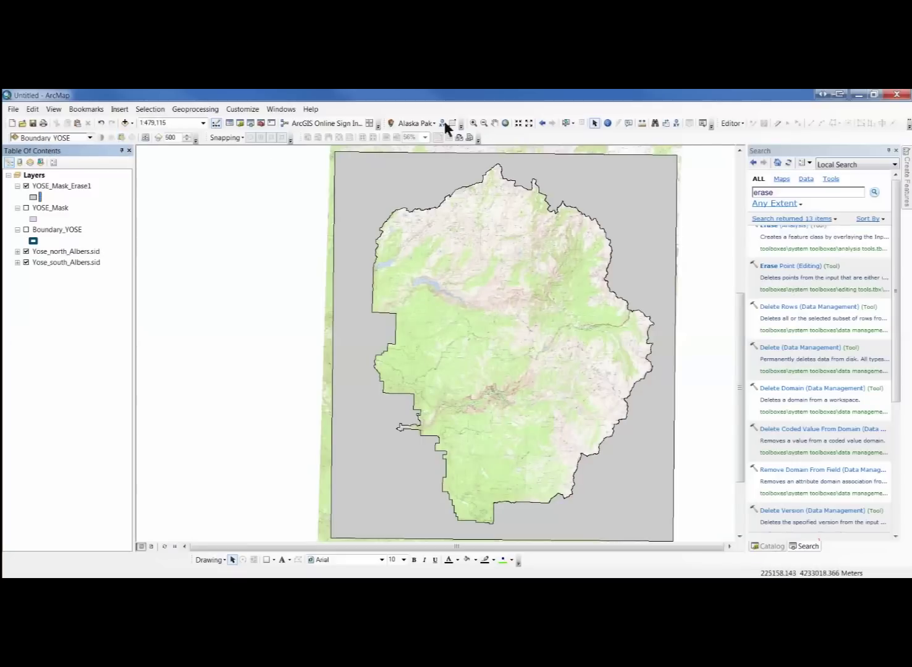
{"action": "right_click", "coordinate": [510, 139]}
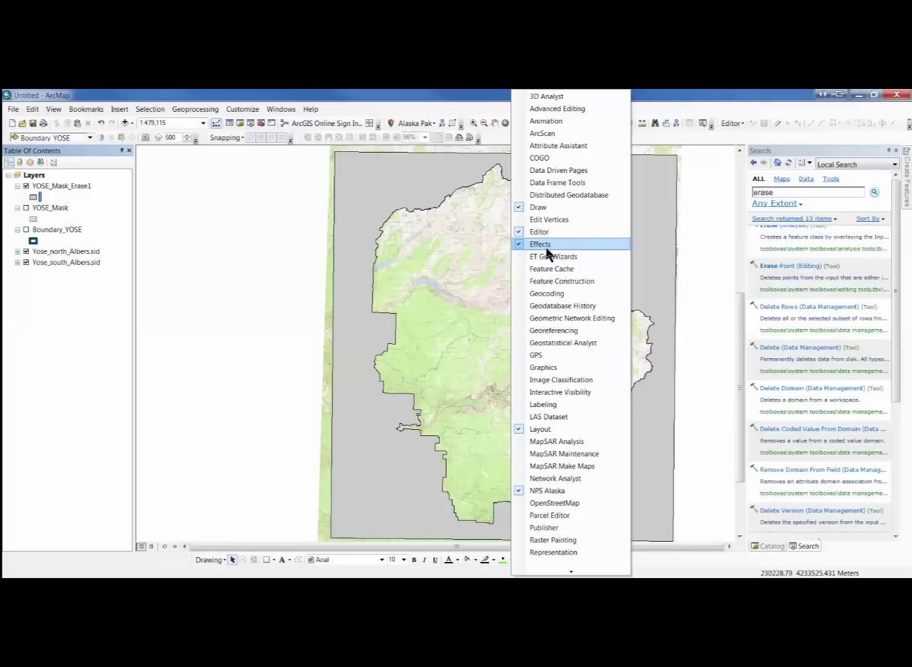
{"action": "left_click", "coordinate": [643, 132]}
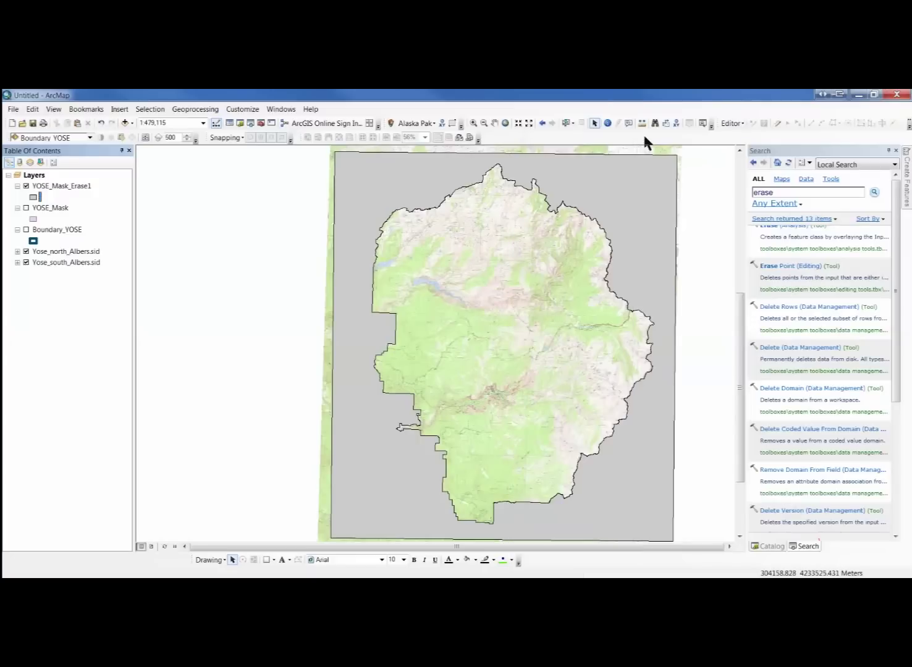
Set YOSE_Mask_Erase1's transparency to 40% with Adjust Transparency.
{"action": "left_click", "coordinate": [89, 138]}
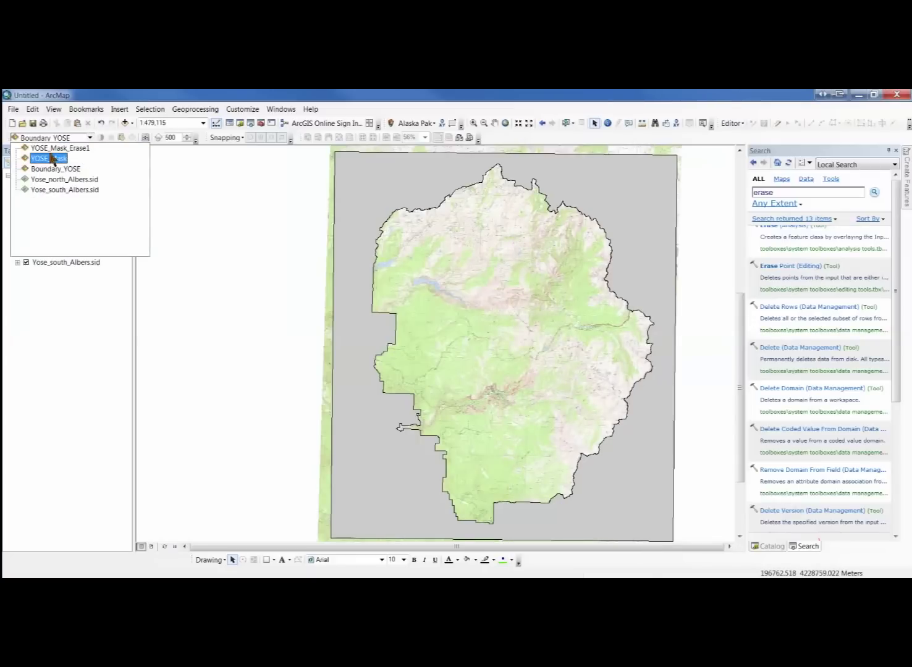
{"action": "left_click", "coordinate": [74, 151]}
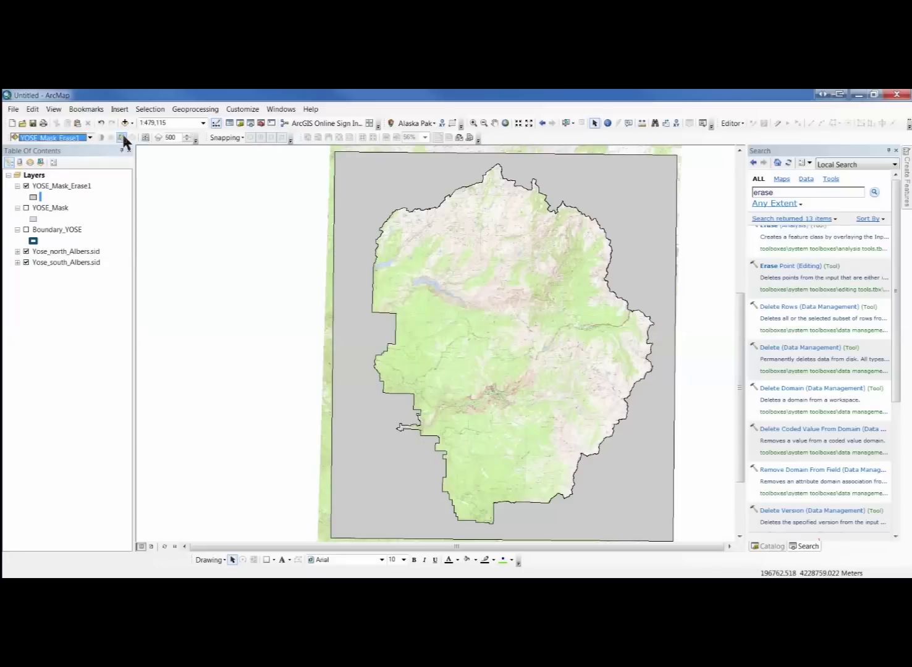
{"action": "left_click", "coordinate": [121, 139]}
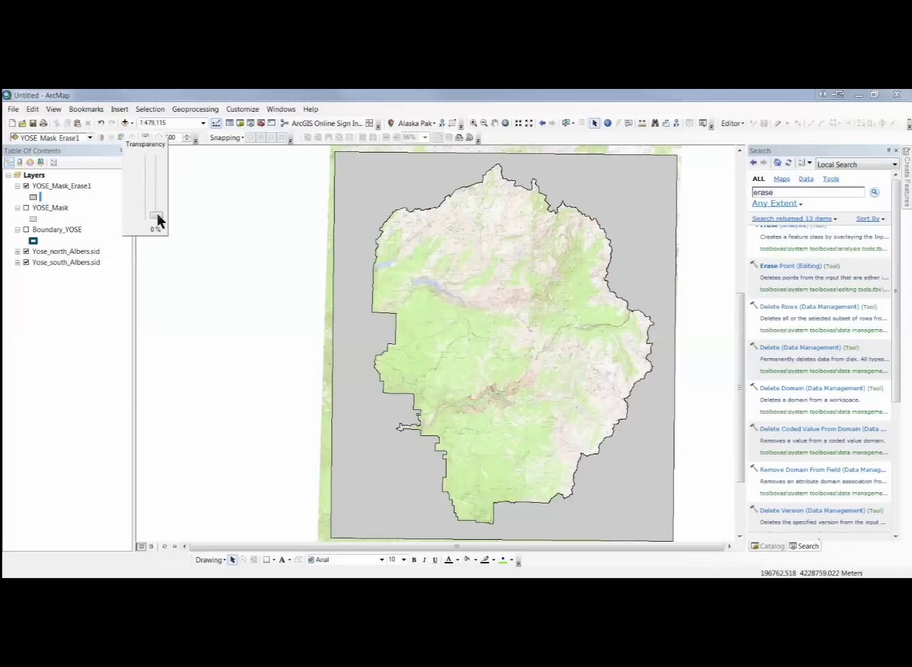
{"action": "left_click_drag", "start_coordinate": [158, 216], "coordinate": [159, 197]}
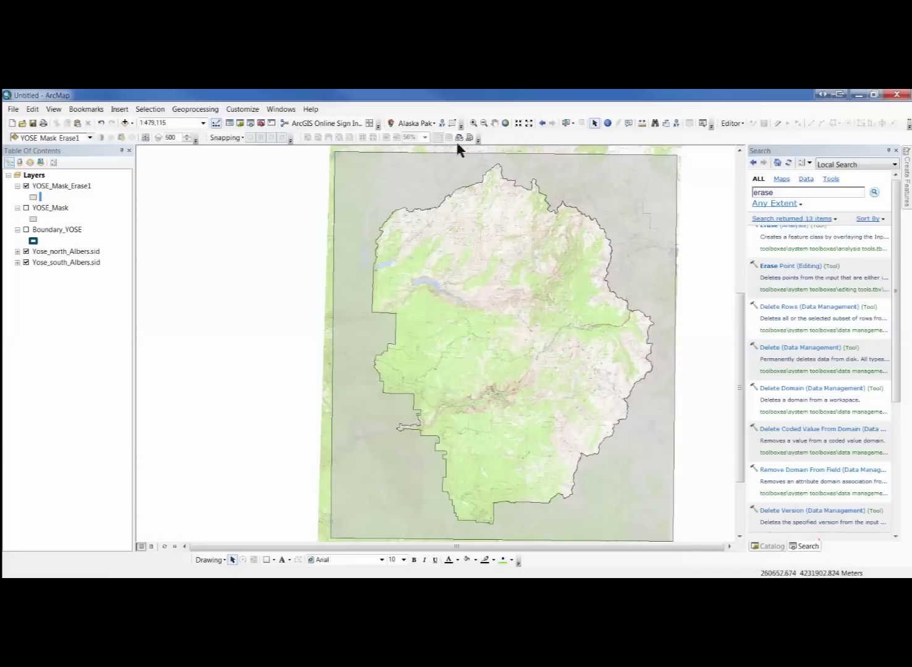
{"action": "left_click", "coordinate": [473, 123]}
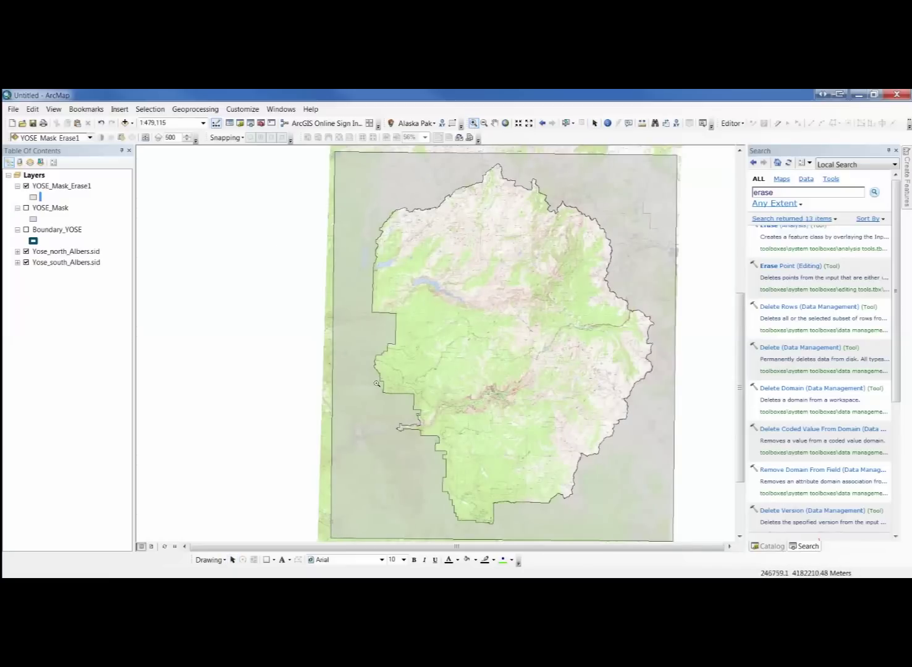
{"action": "left_click_drag", "start_coordinate": [378, 367], "coordinate": [475, 471]}
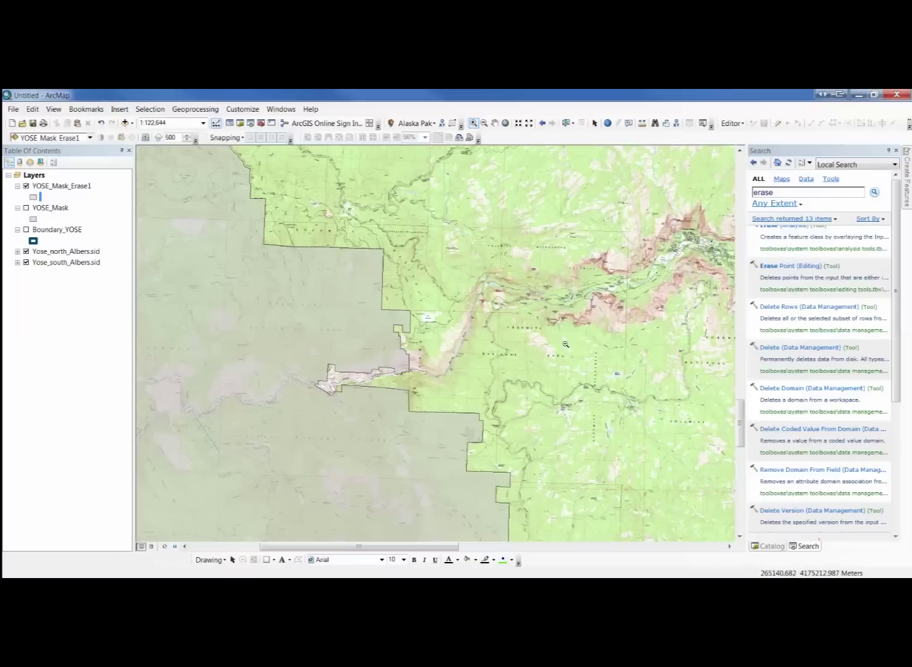
{"action": "left_click", "coordinate": [541, 124]}
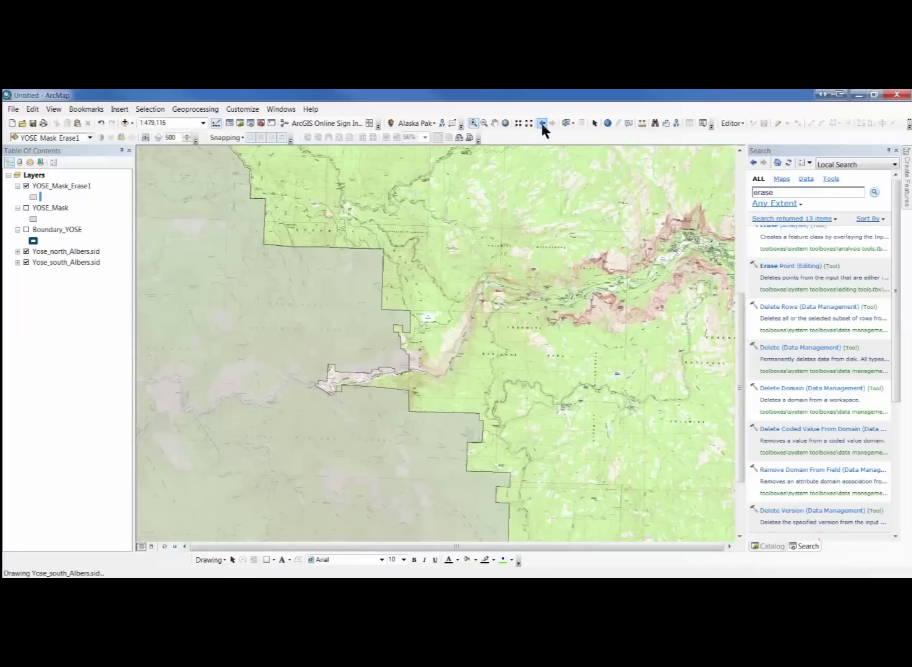